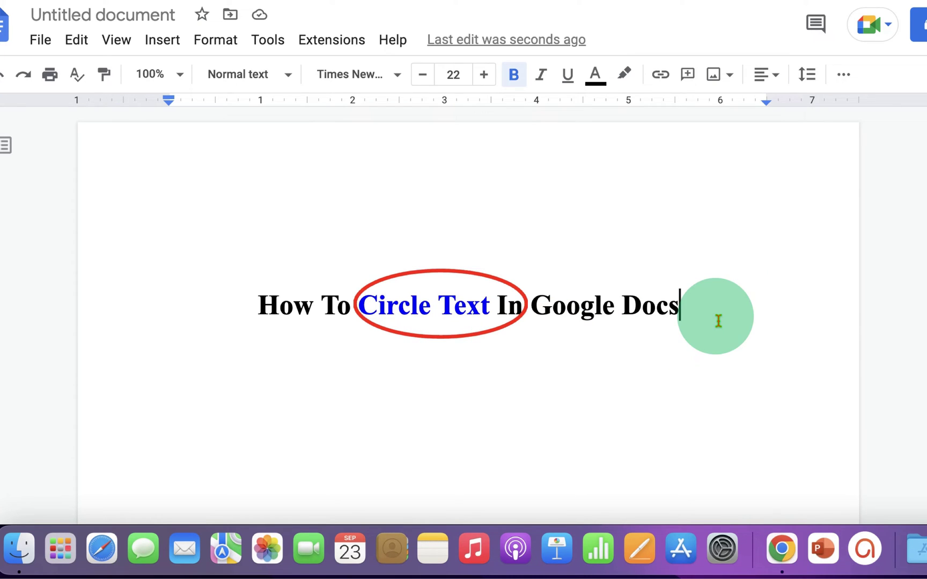
Undo the red oval around 'Circle Text', leaving the heading plain with blue words
key(super+z)
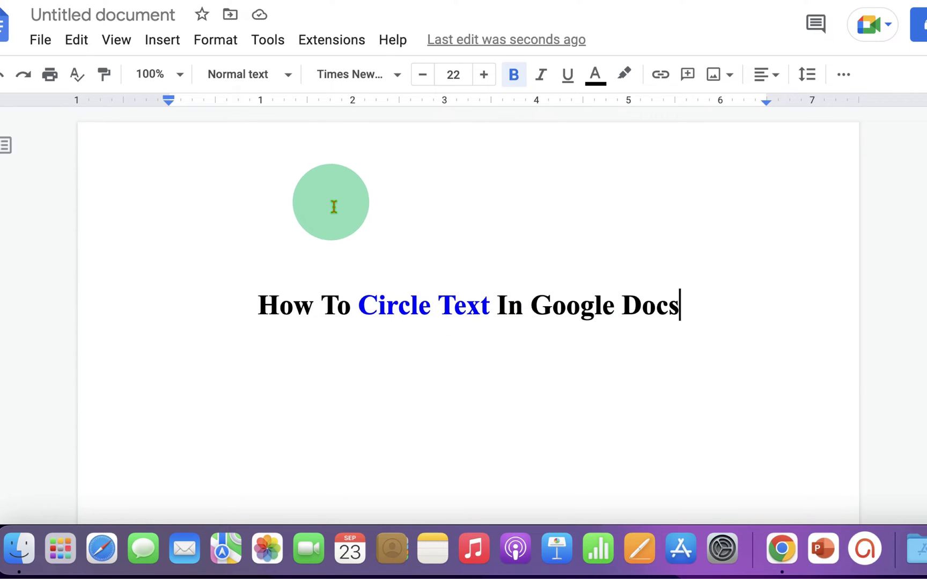
Insert a new blank drawing and bring up its list of shapes
click(177, 50)
mouse_move(200, 135)
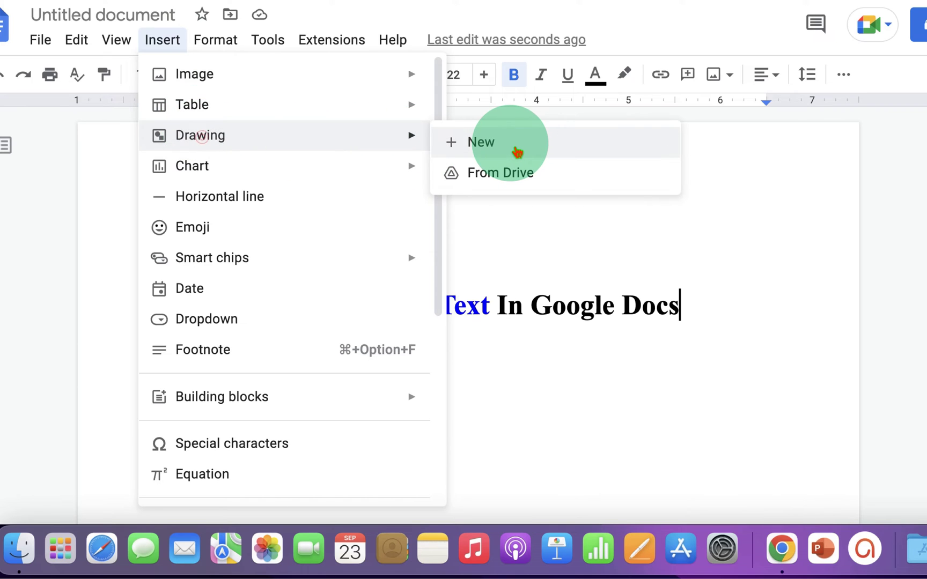
click(518, 151)
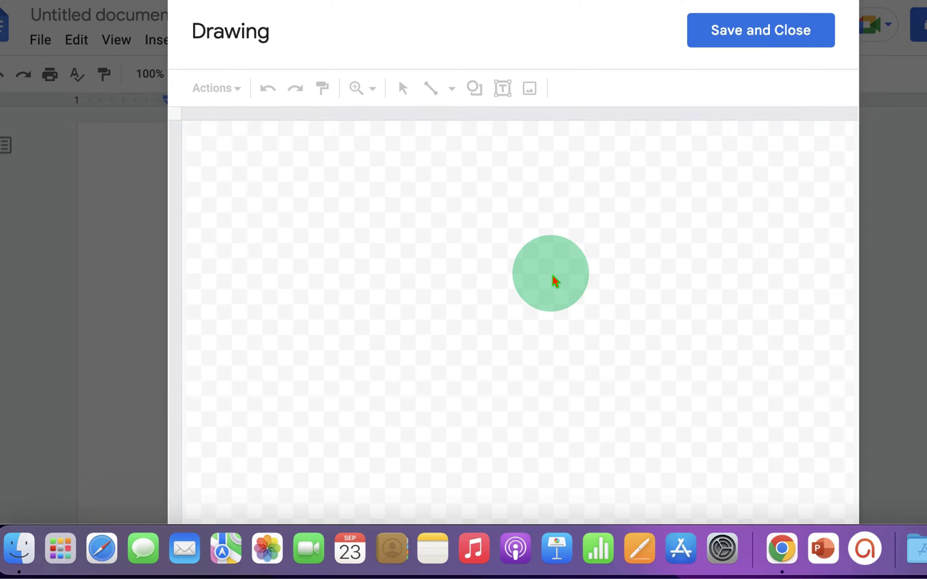
click(474, 88)
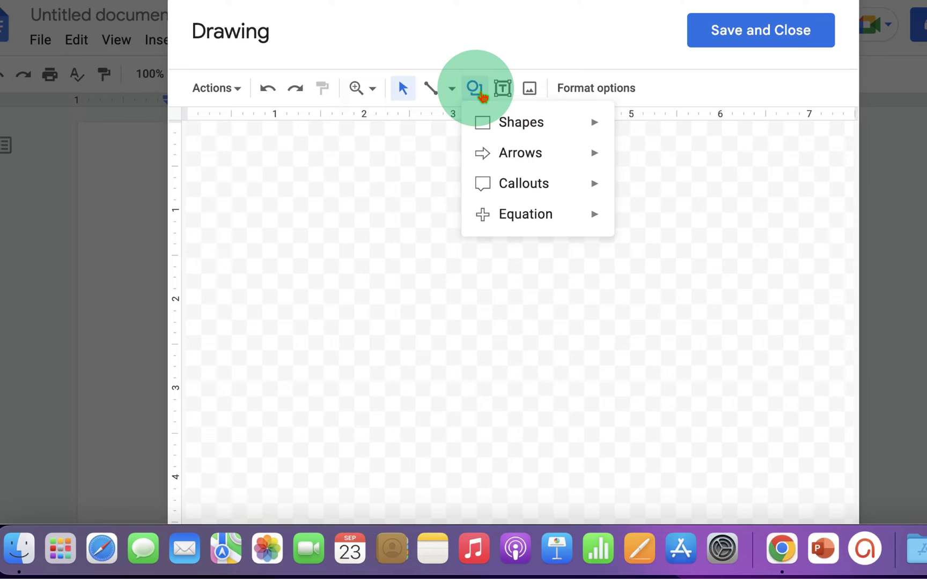
mouse_move(521, 122)
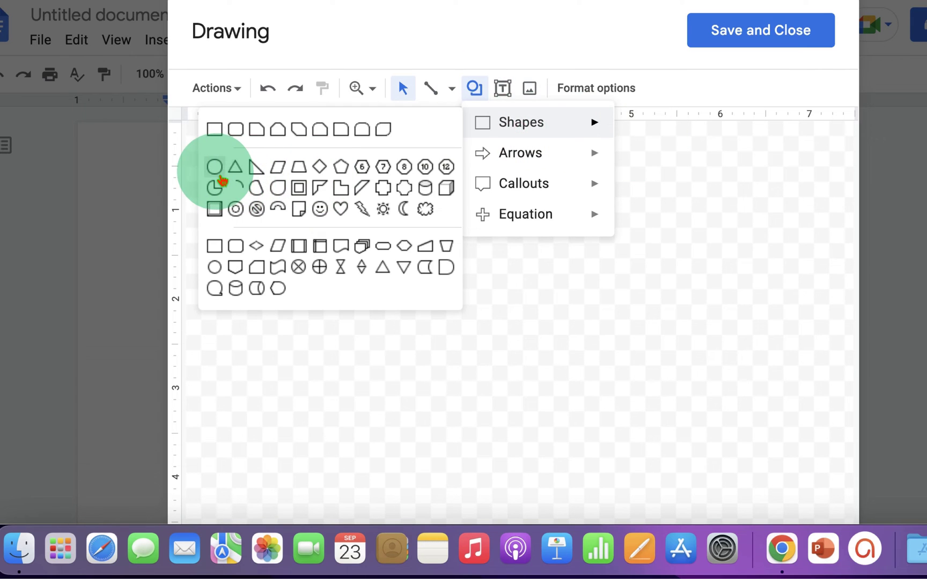
Draw a wide oval on the drawing canvas and shift it down and left
click(215, 166)
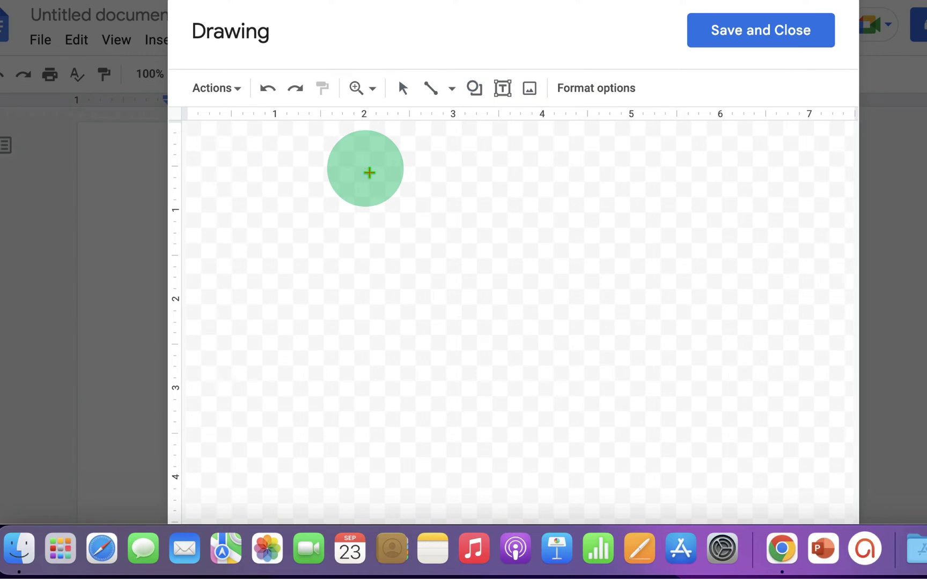
drag(365, 169, 549, 227)
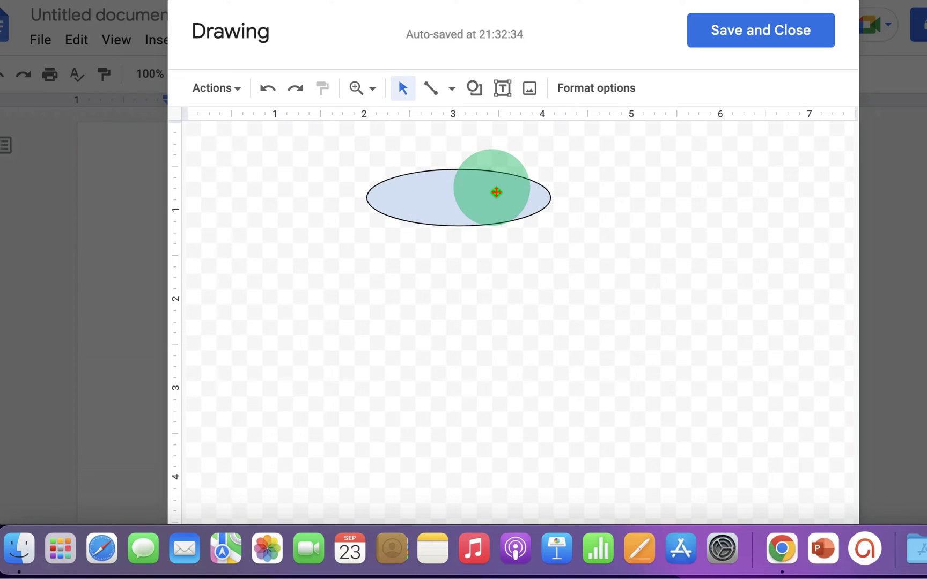
drag(482, 201, 453, 227)
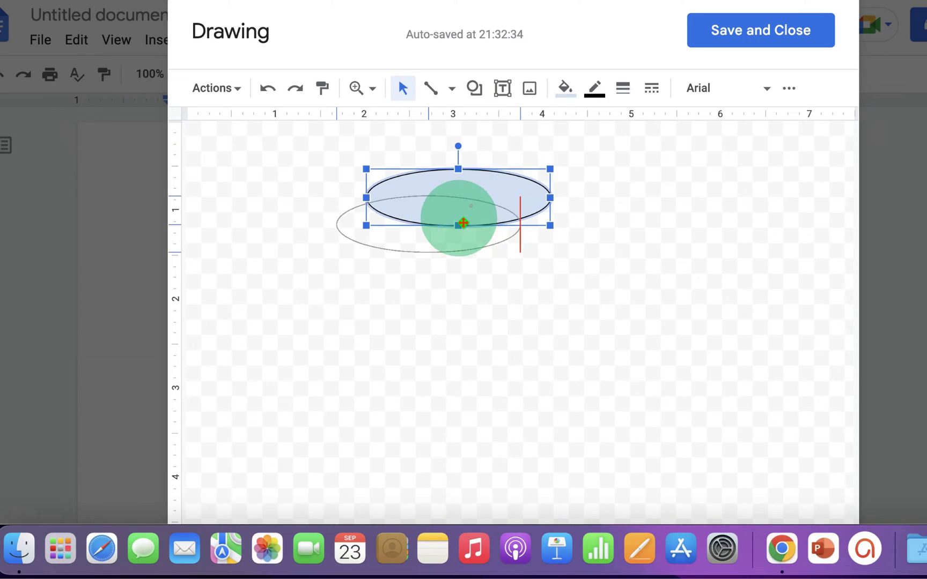
Make the oval's fill transparent and move it to the right
click(565, 87)
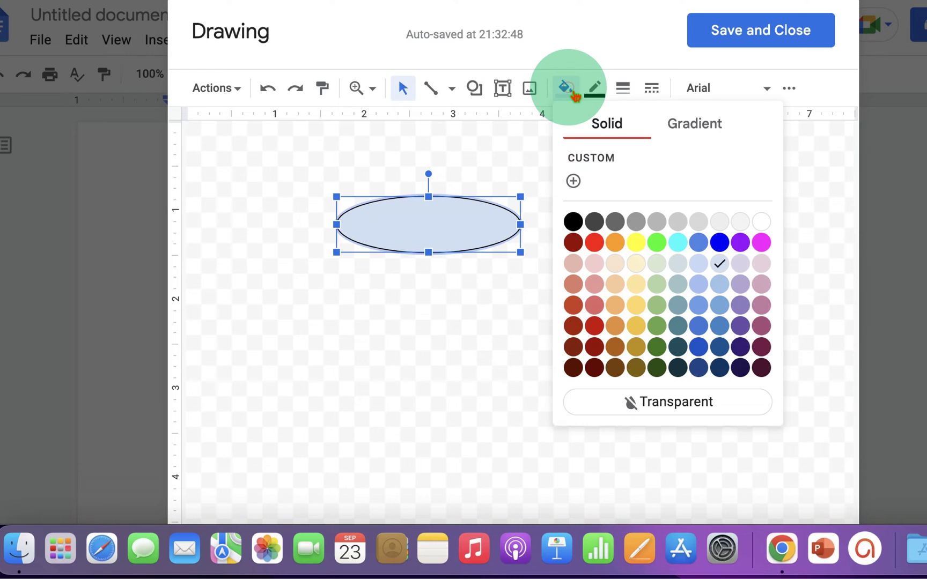
click(697, 406)
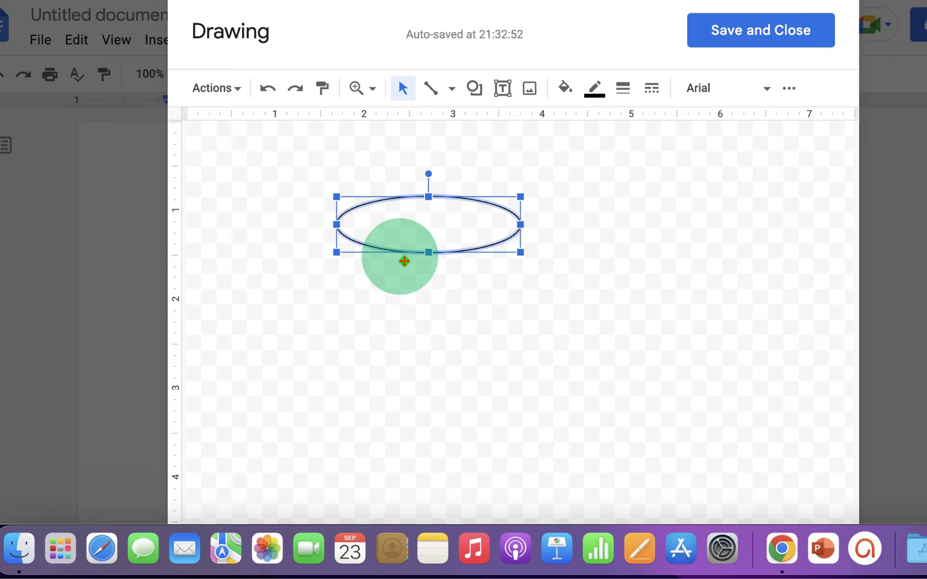
mouse_move(466, 252)
mouse_down()
mouse_move(567, 265)
mouse_move(520, 261)
mouse_up()
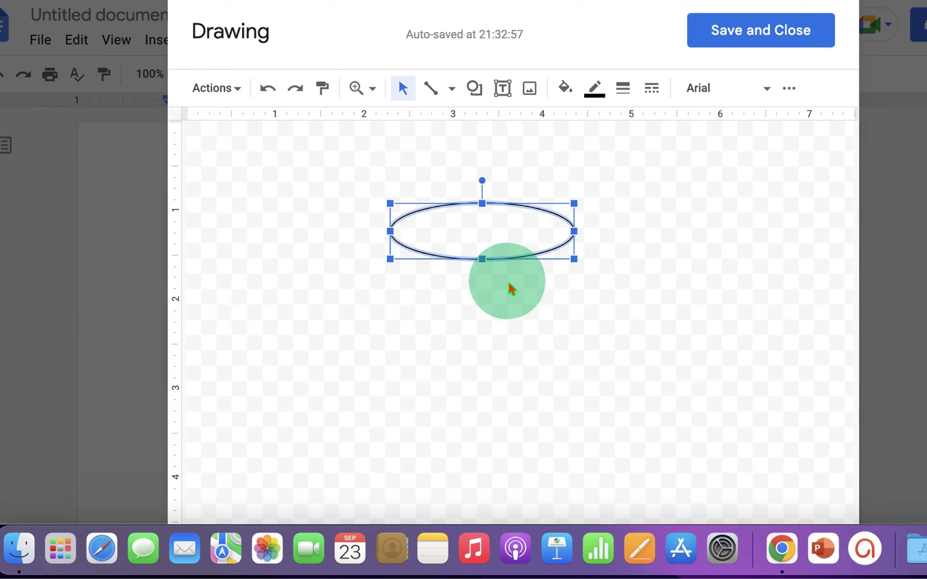
click(561, 390)
click(519, 259)
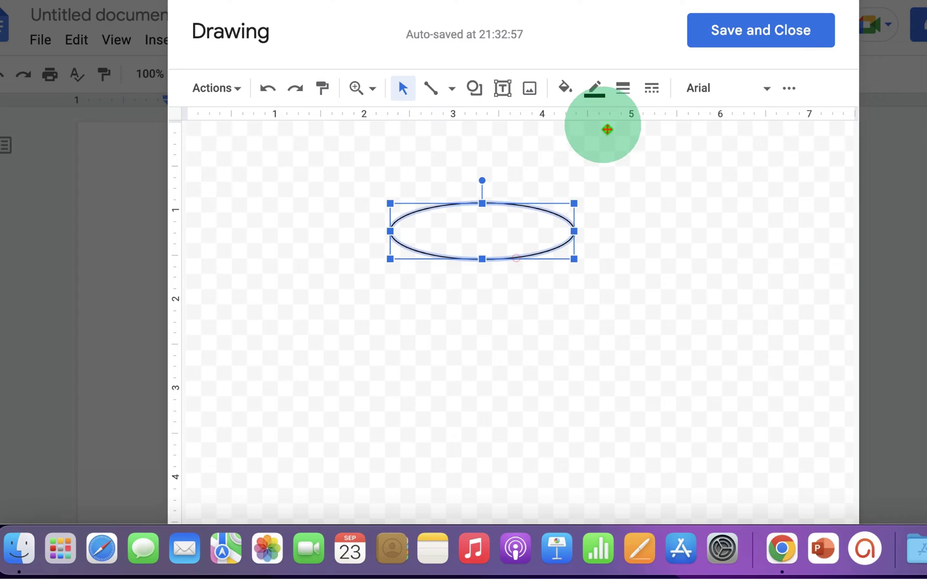
Give the oval a 4px dashed outline
click(623, 88)
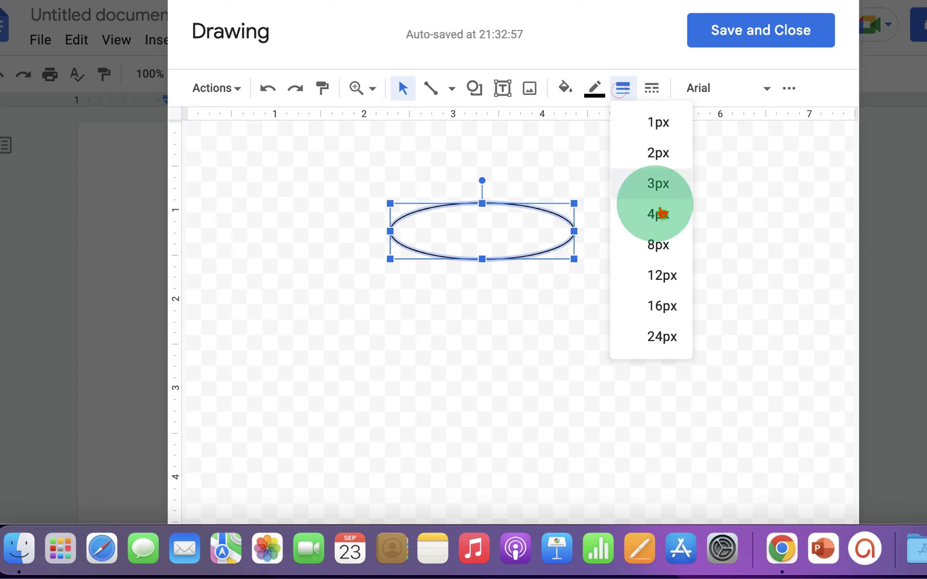
click(676, 217)
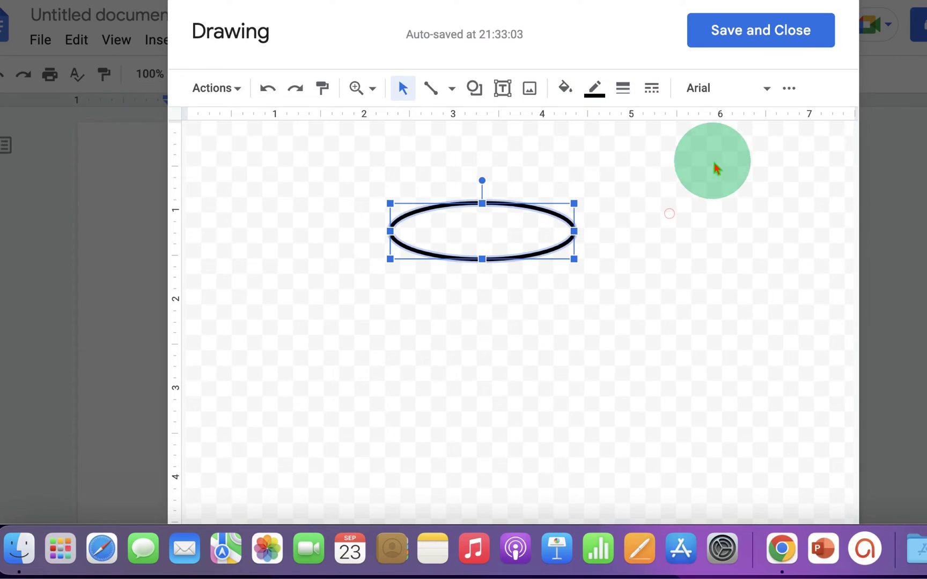
click(652, 88)
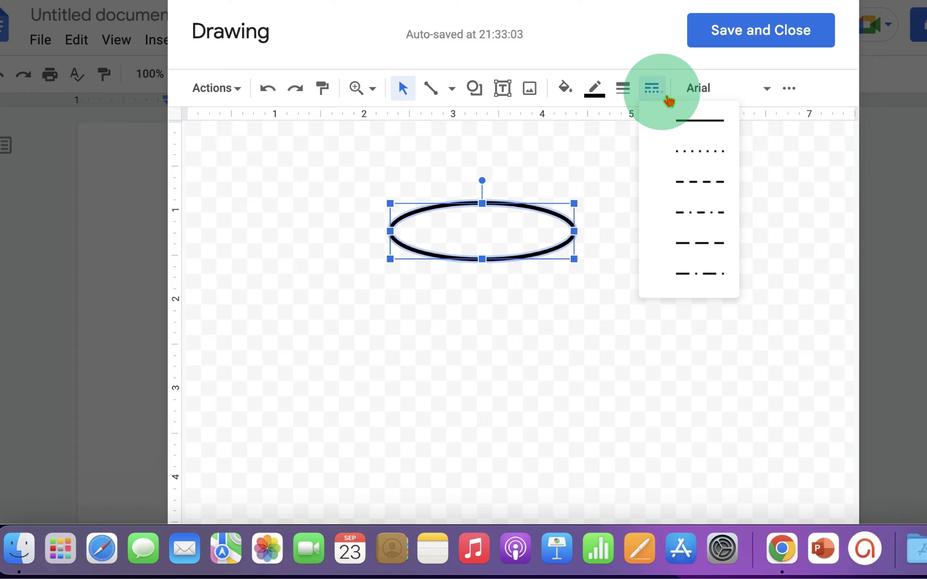
click(711, 187)
click(624, 357)
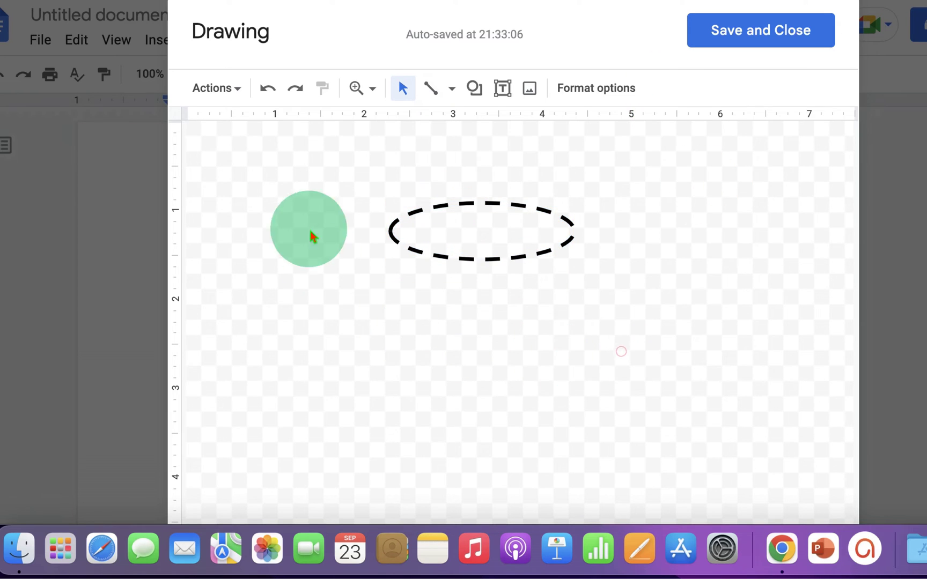
click(496, 252)
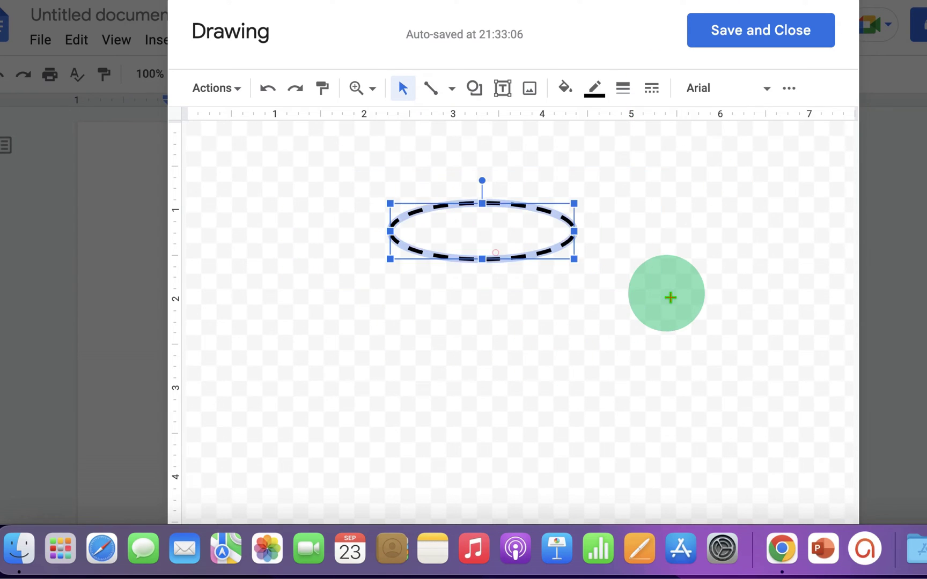
Color the outline red, switch it back to solid, and save the drawing into the document
click(594, 88)
click(625, 208)
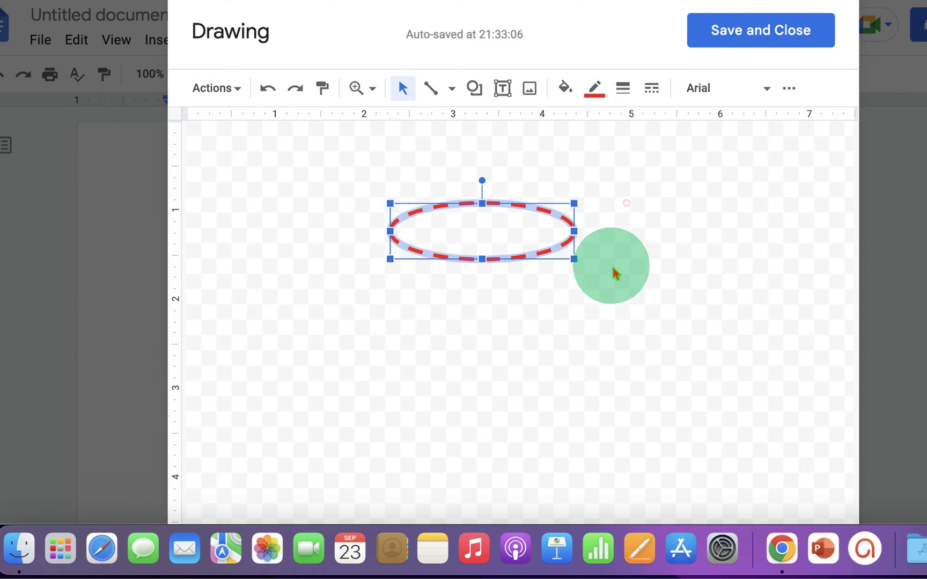
click(622, 88)
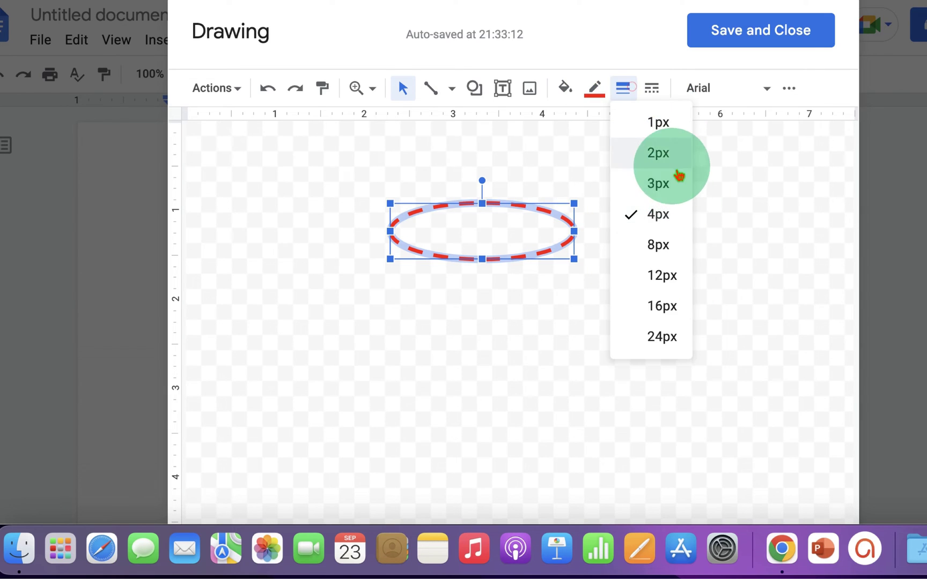
click(653, 88)
click(678, 122)
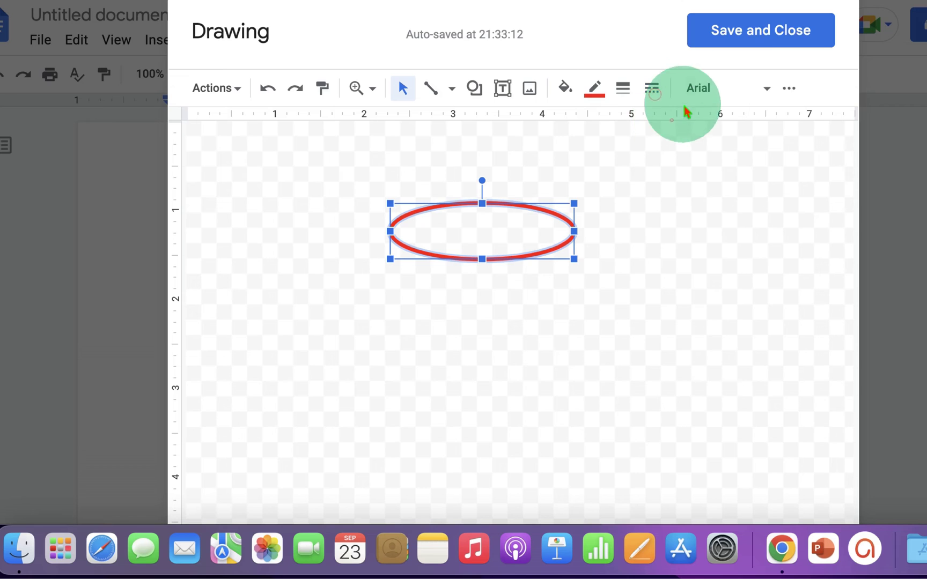
click(780, 38)
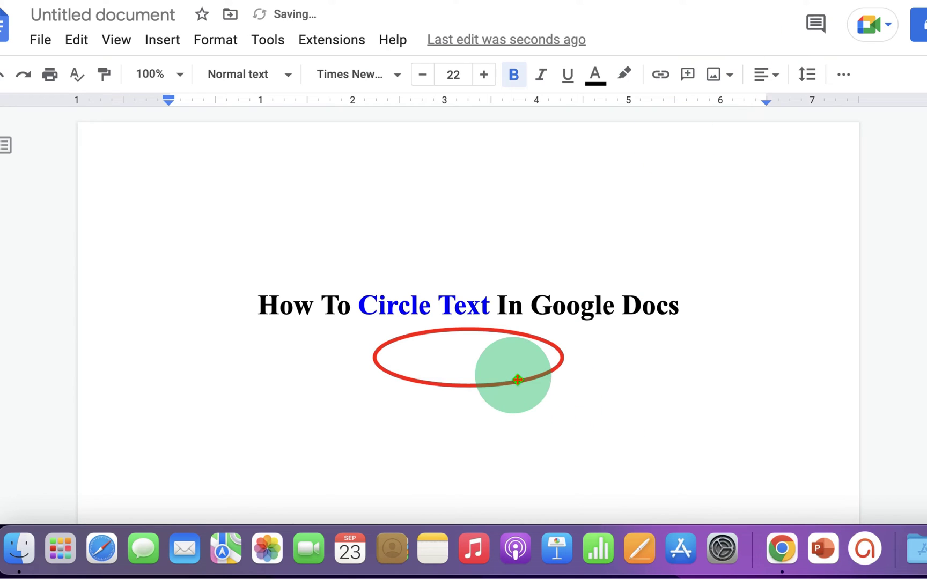
Set the oval to 'In front of text', drag it over the heading, and stretch it leftward
click(495, 374)
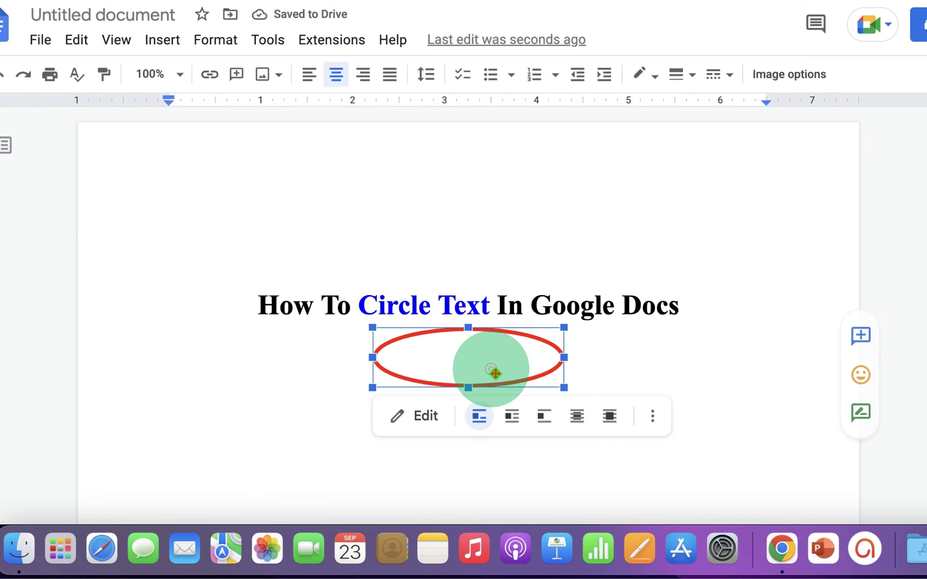
click(610, 416)
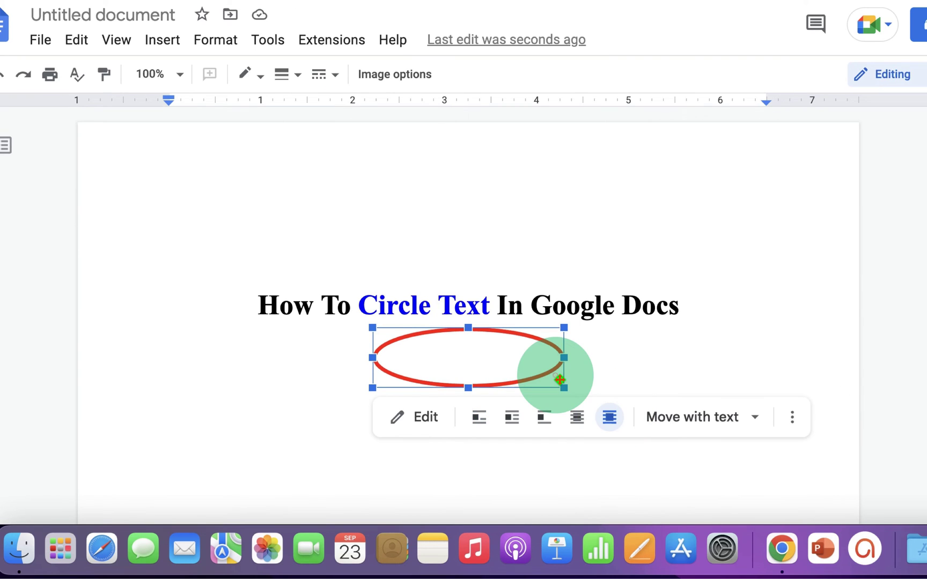
mouse_move(560, 380)
mouse_down()
mouse_move(576, 397)
mouse_move(653, 407)
mouse_move(549, 417)
mouse_up()
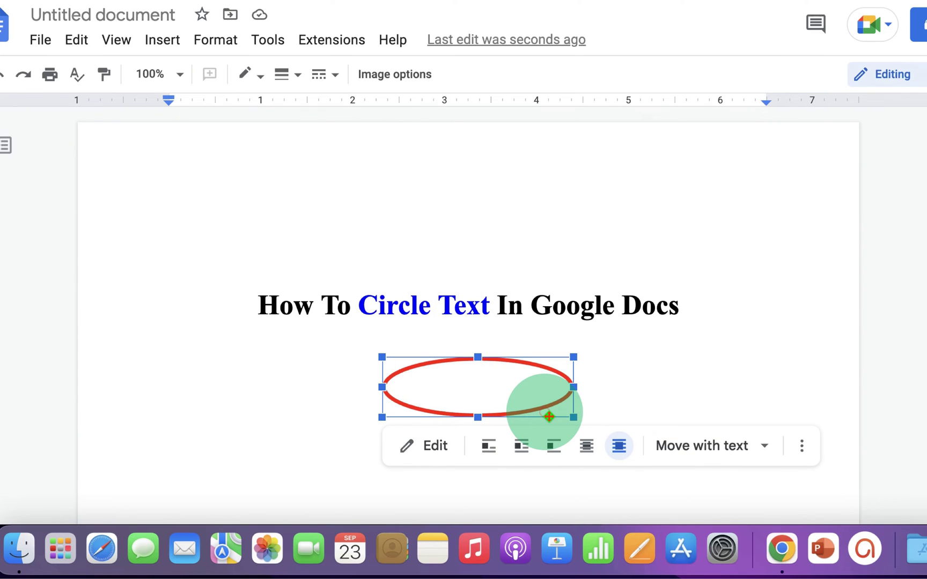
mouse_move(549, 417)
mouse_down()
mouse_move(518, 332)
mouse_move(506, 330)
mouse_move(700, 305)
mouse_up()
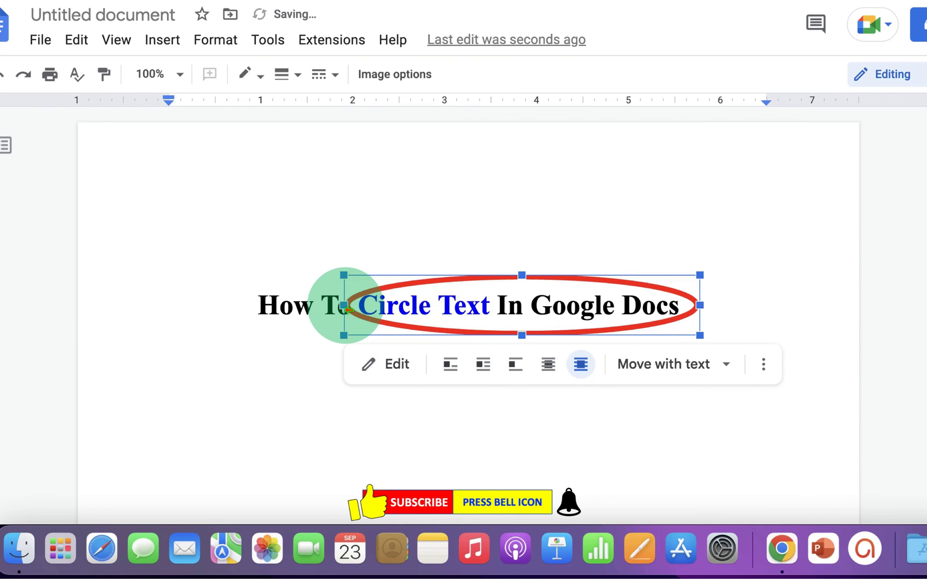
drag(343, 305, 258, 306)
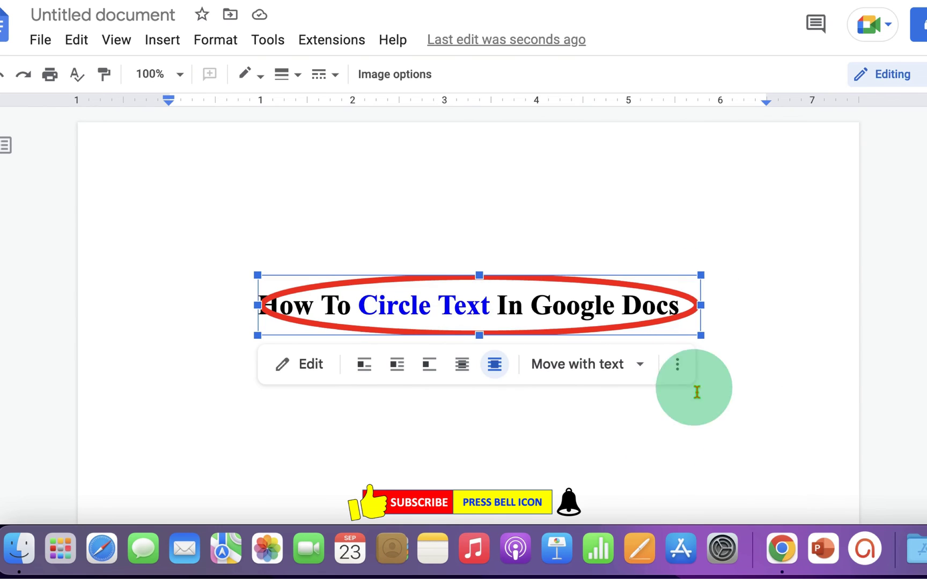
click(520, 432)
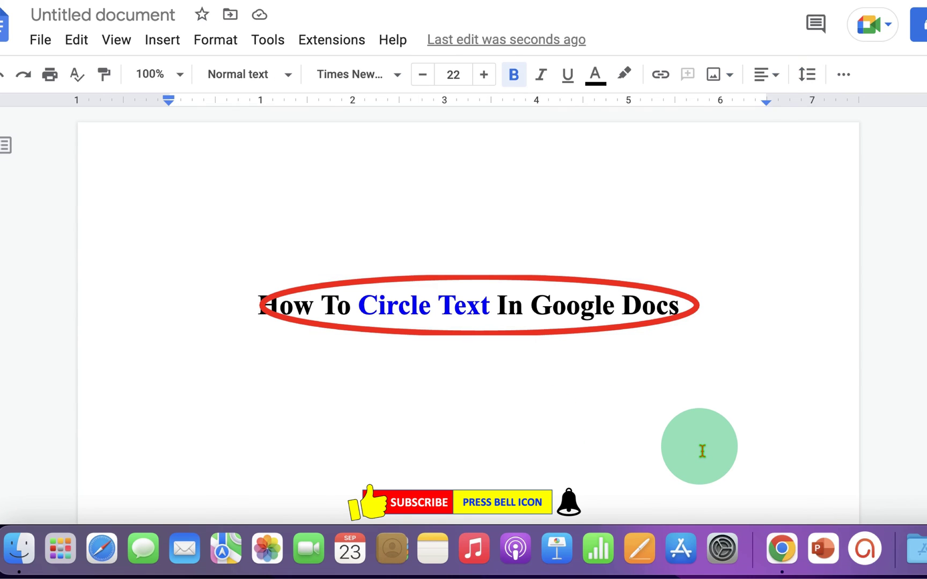